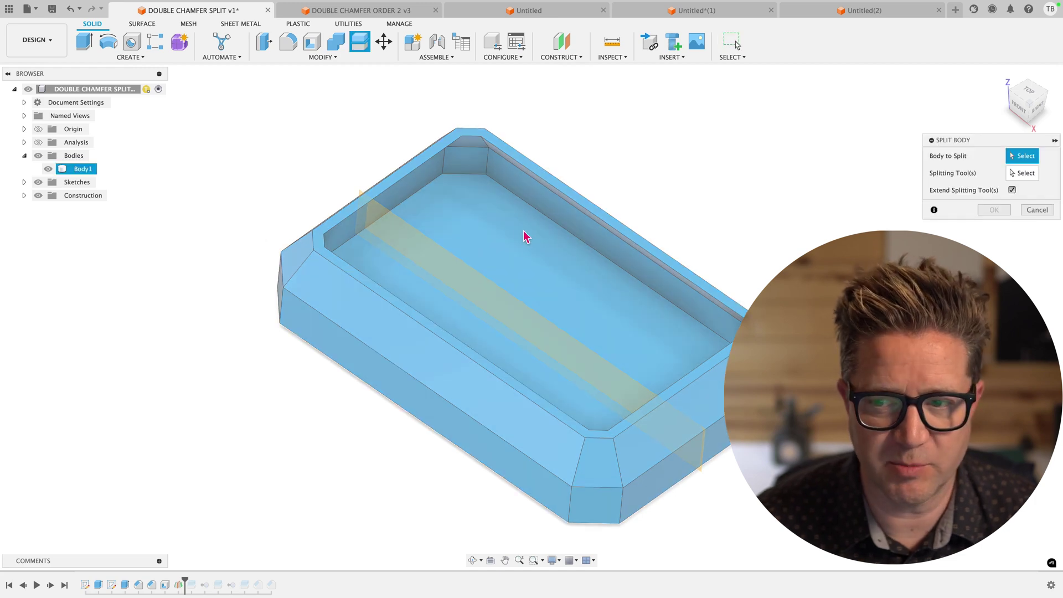
Split Body1 of the tray with the construction plane and use Remove on the split-off front body
click(527, 243)
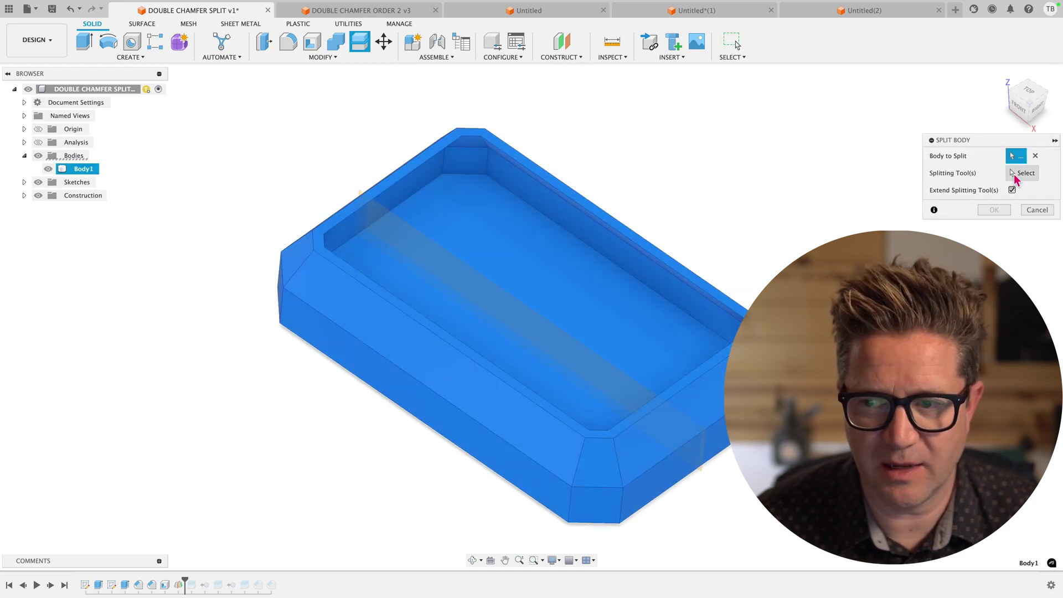
click(1022, 173)
click(465, 281)
click(993, 193)
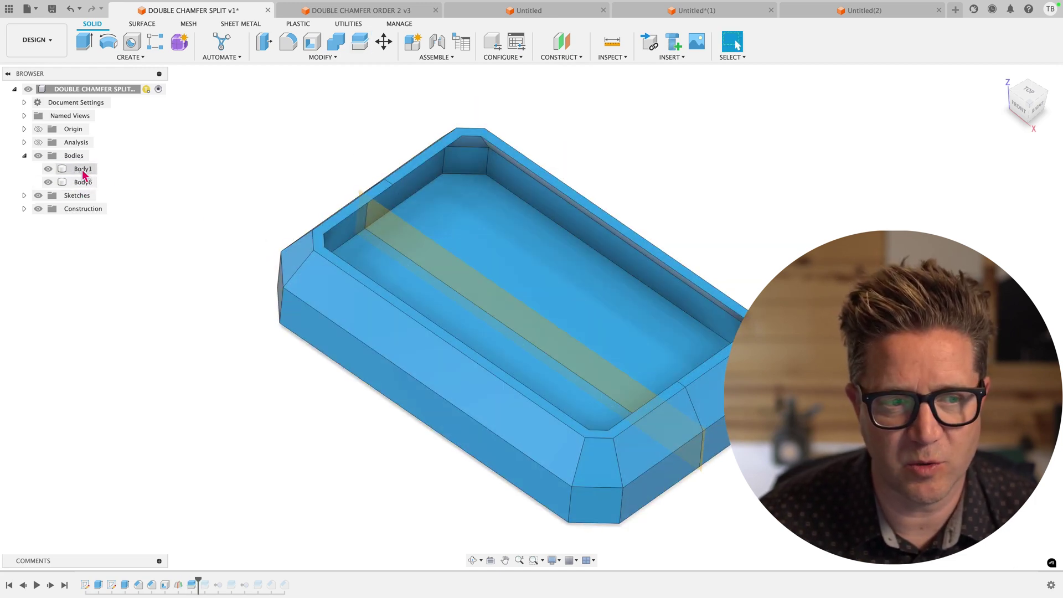
right_click(86, 183)
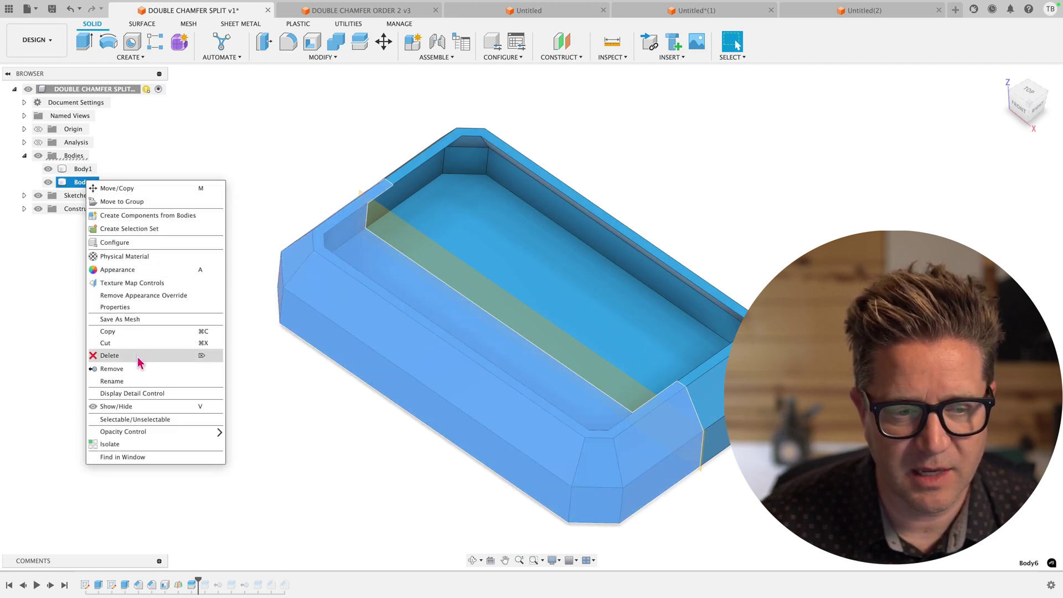
click(112, 369)
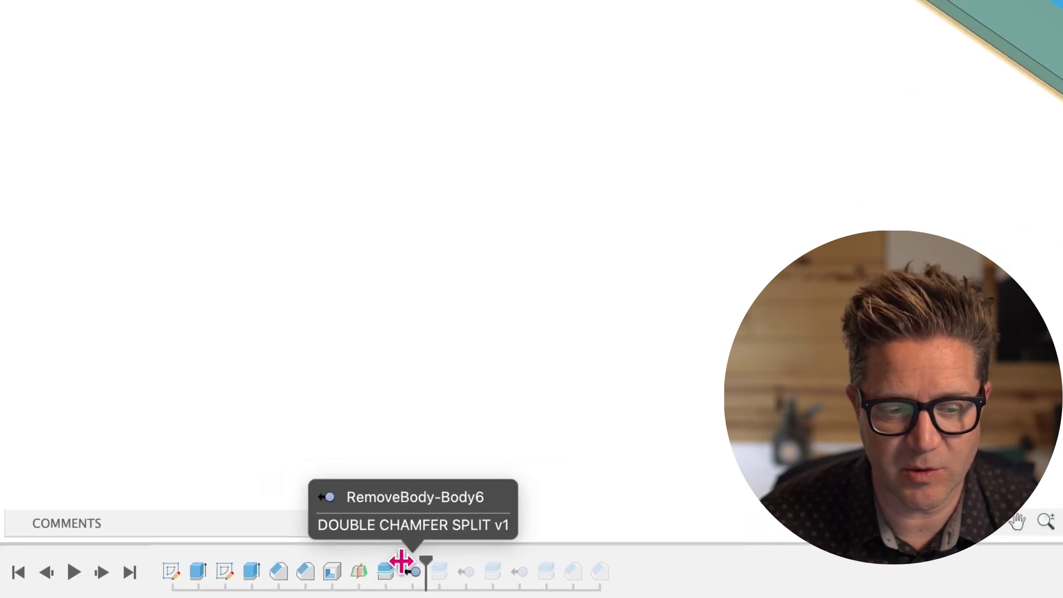
Test the front body's removal feature by rolling the history marker before and after it and by suppressing and unsuppressing it
drag(401, 561, 397, 559)
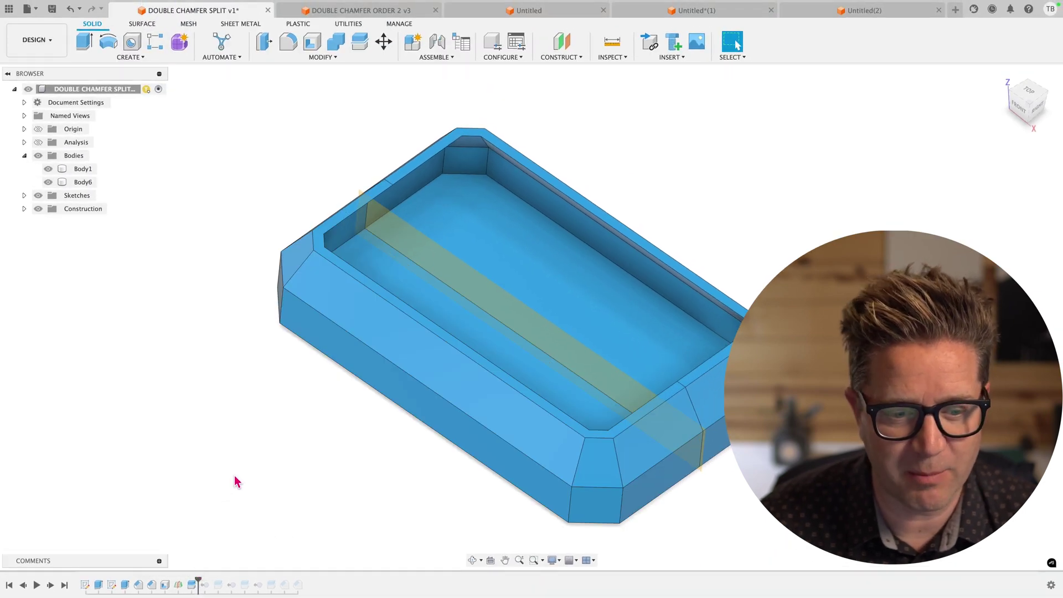
drag(198, 582, 212, 587)
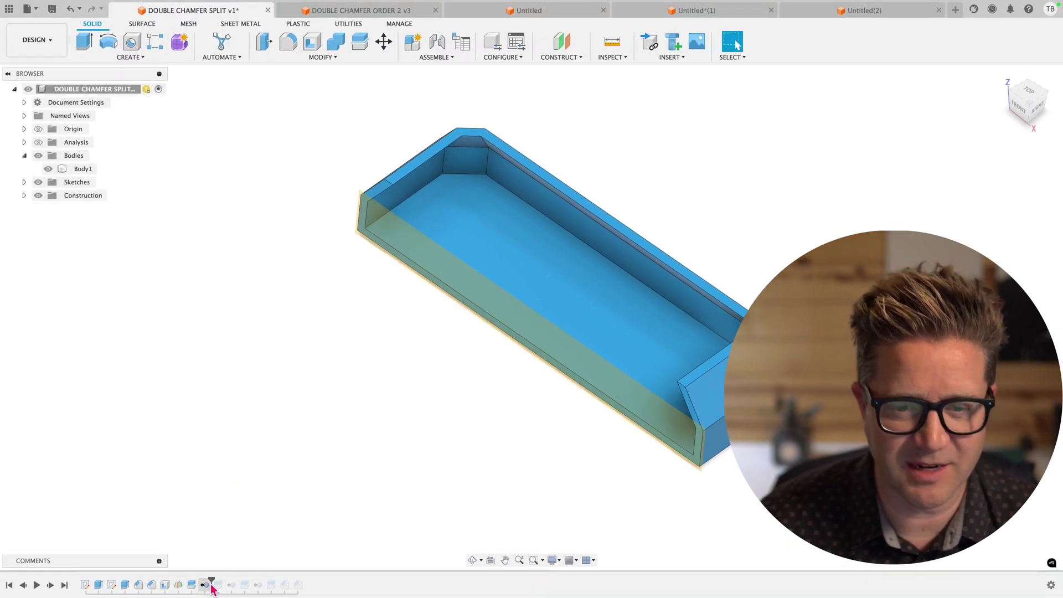
right_click(205, 585)
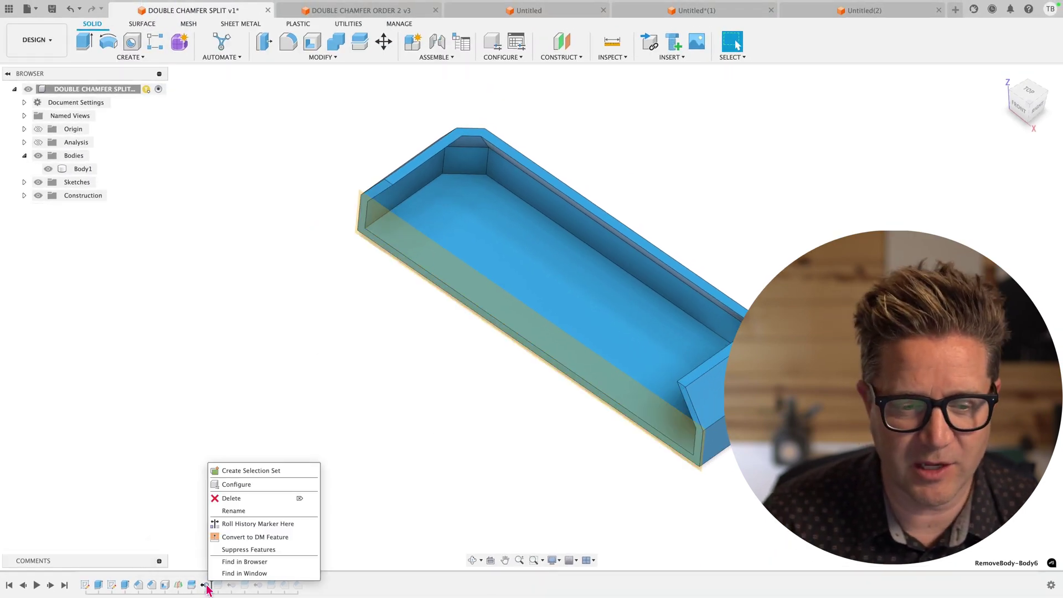
click(232, 551)
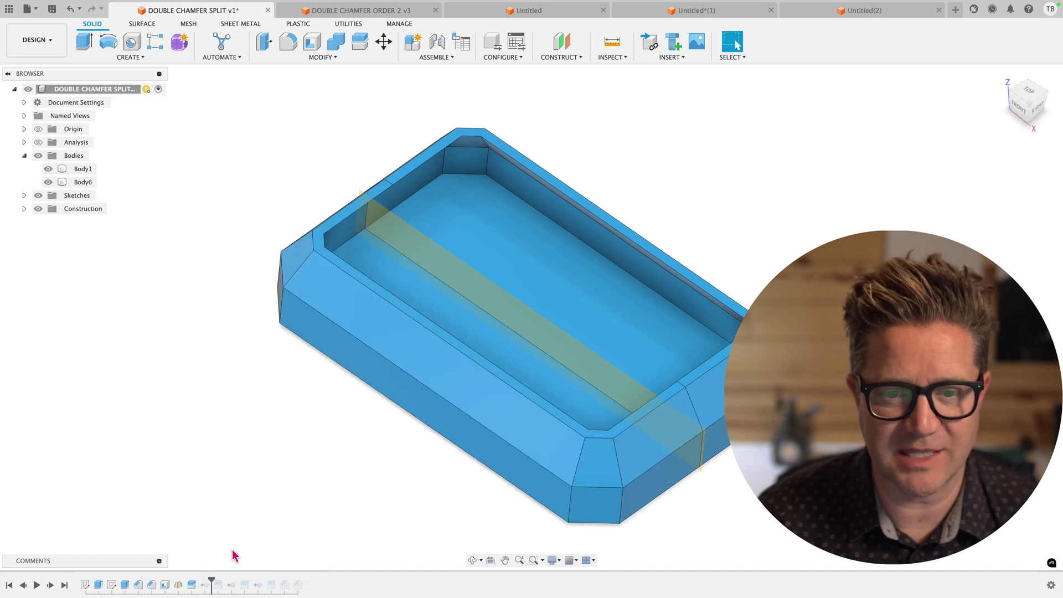
right_click(204, 587)
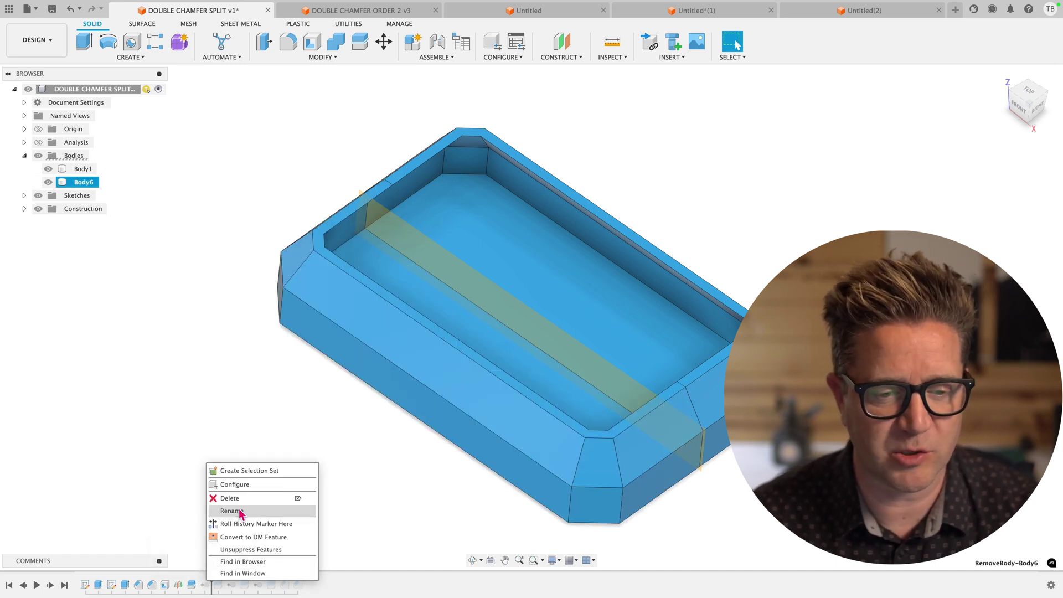
click(248, 549)
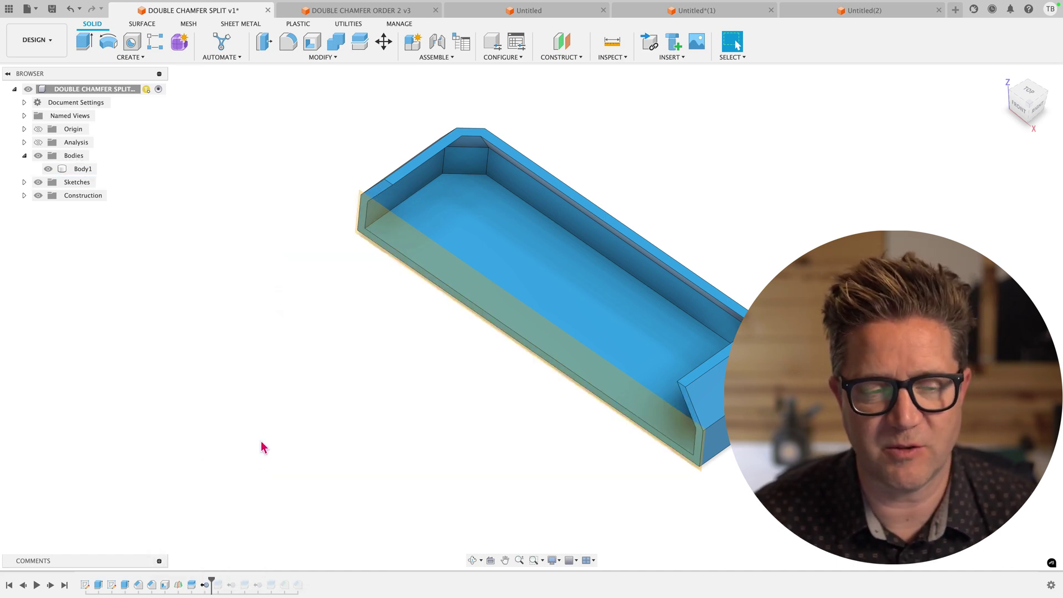
scroll(264, 446, down, 4)
scroll(266, 443, up, 4)
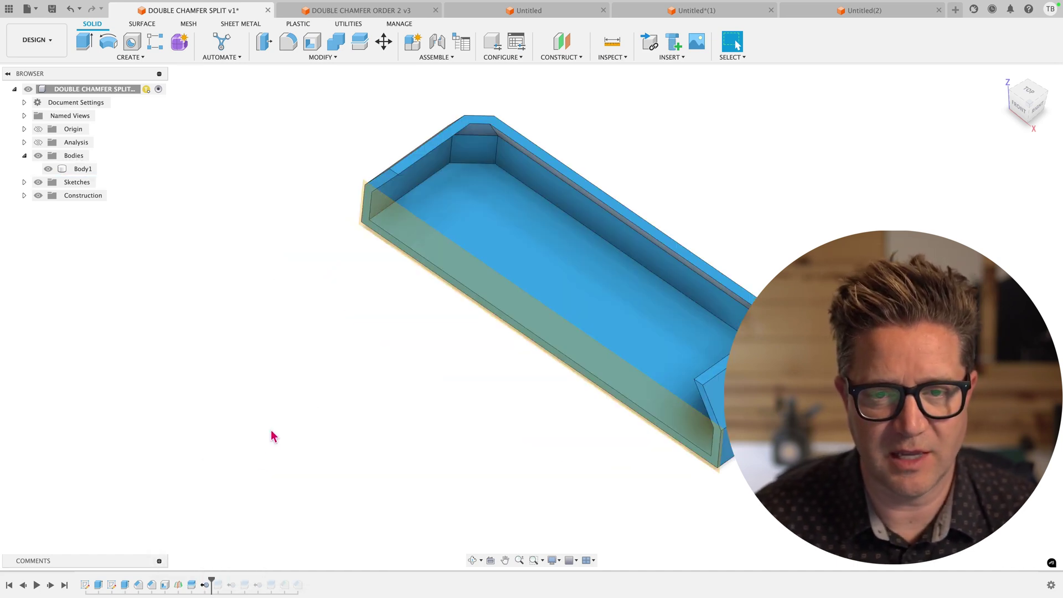
Switch to the DOUBLE CHAMFER ORDER 2 v3 design and permanently delete Body2 with all features that reference it
click(362, 11)
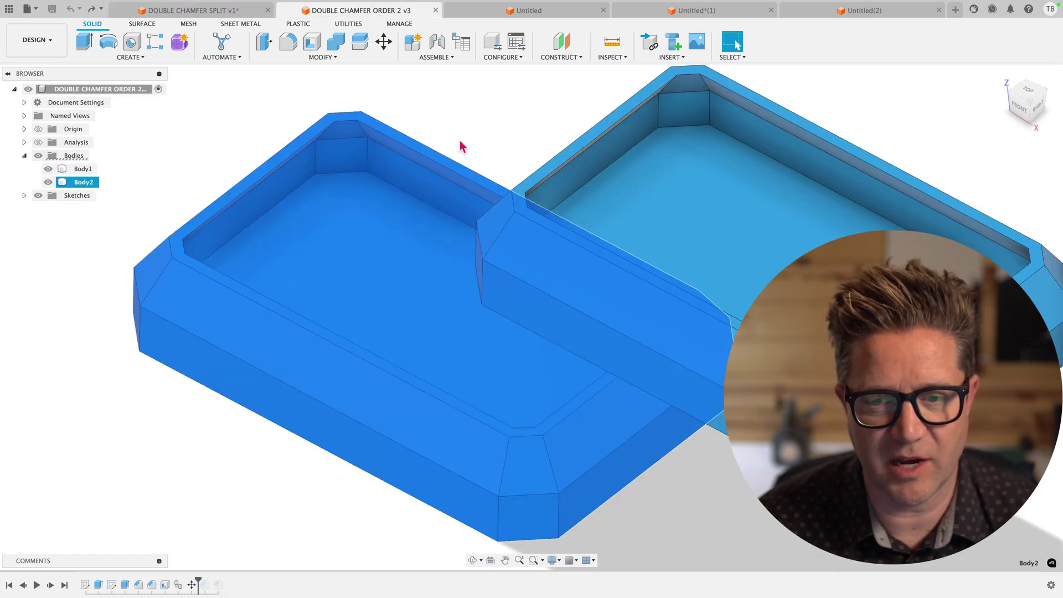
scroll(460, 147, down, 3)
click(534, 237)
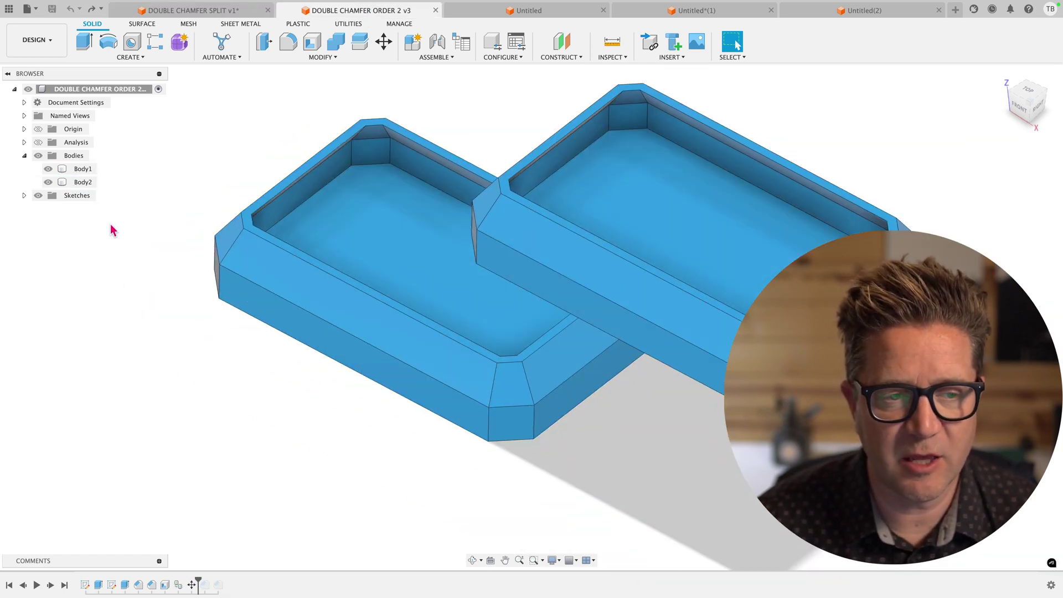
right_click(85, 184)
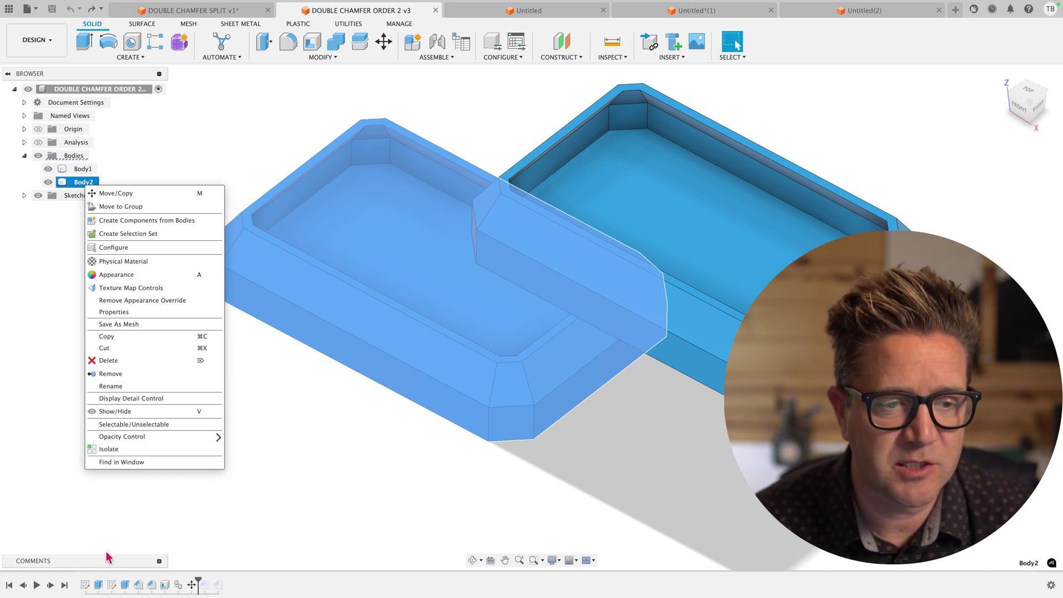
click(146, 364)
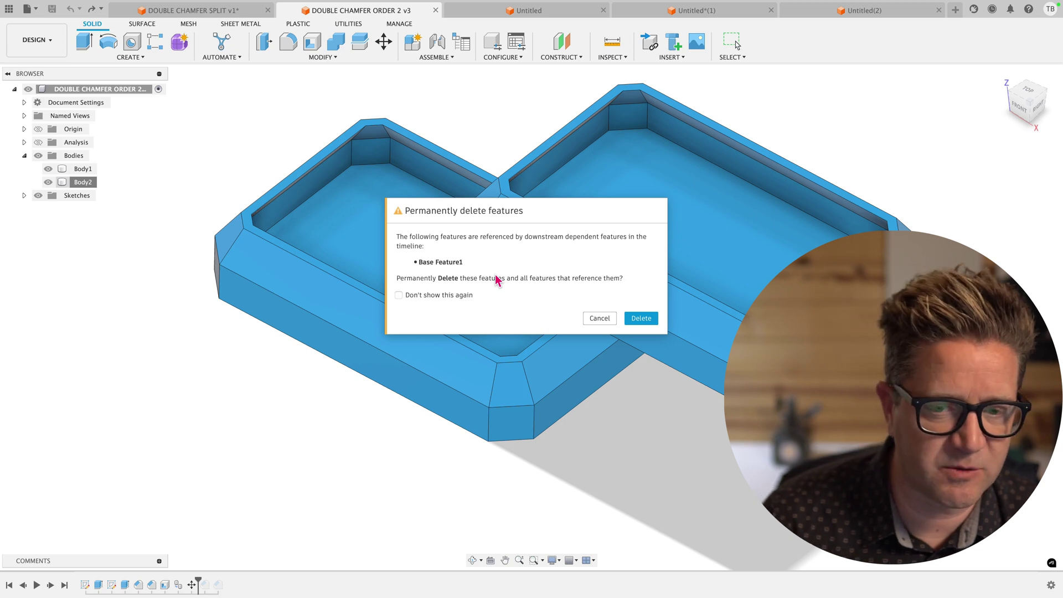
click(643, 320)
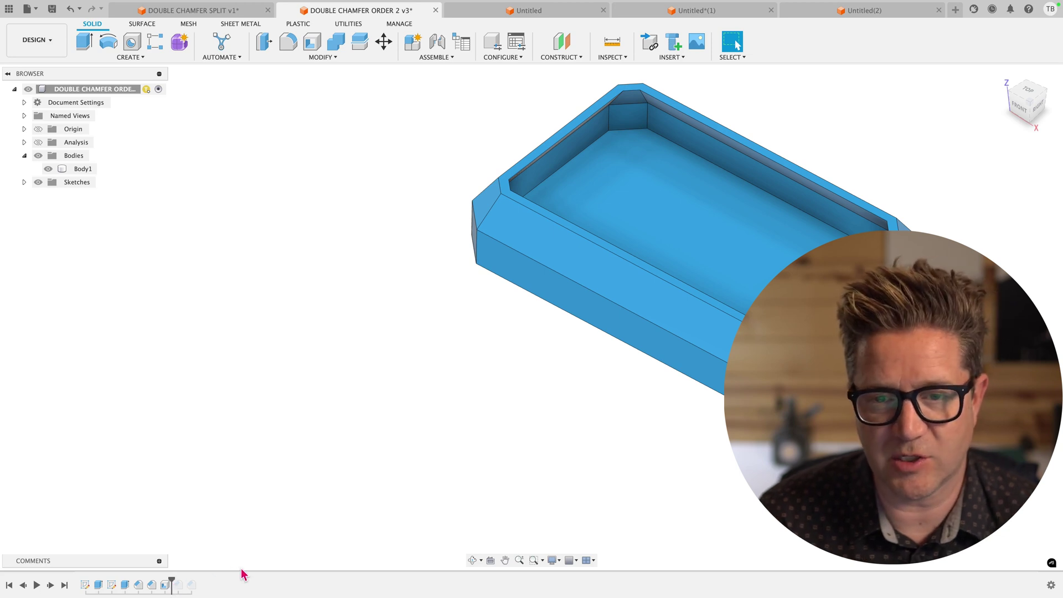
Switch to the Untitled*(1) design and delete the chamfer face at the bottom end of the cylinder
click(697, 10)
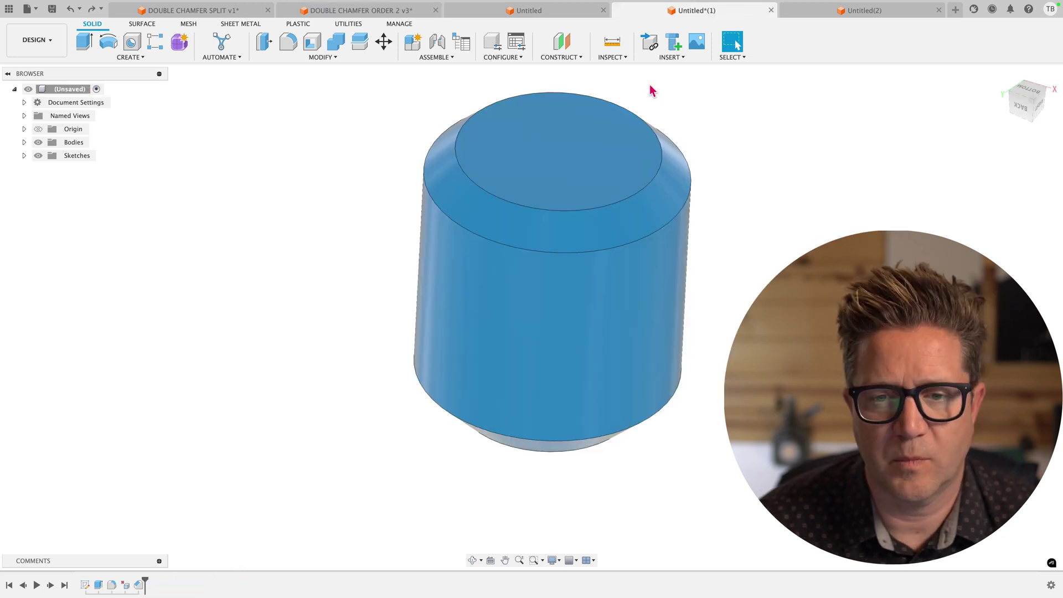
shift+middle_drag(731, 135, 759, 145)
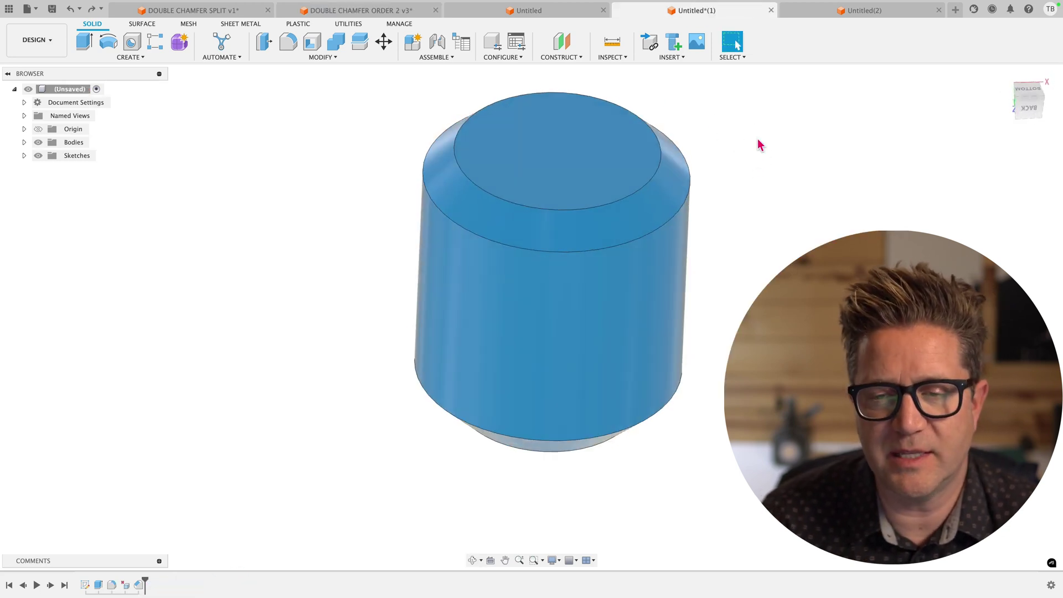
scroll(752, 145, up, 3)
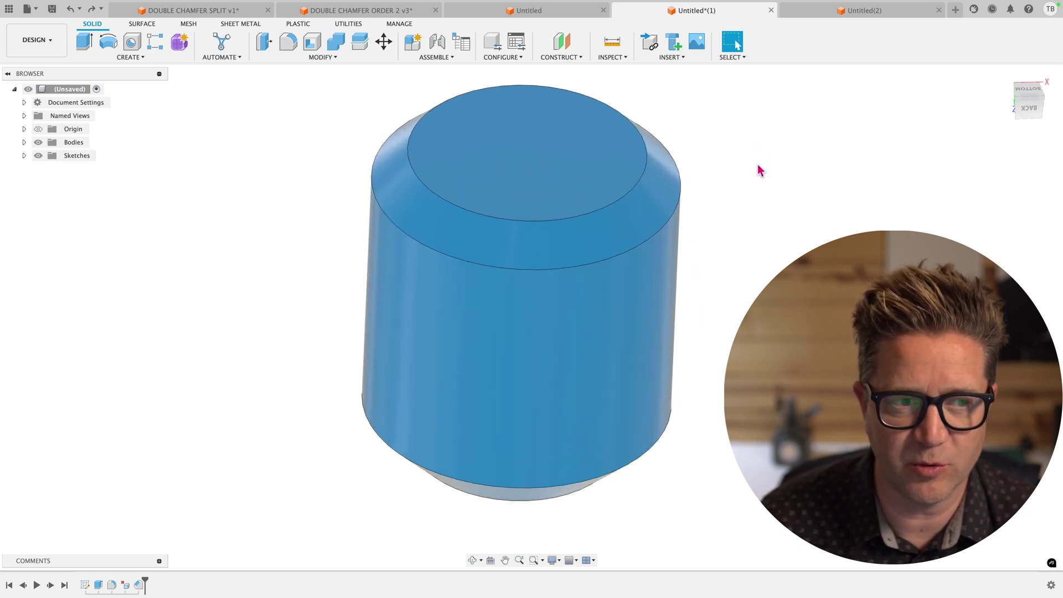
click(654, 196)
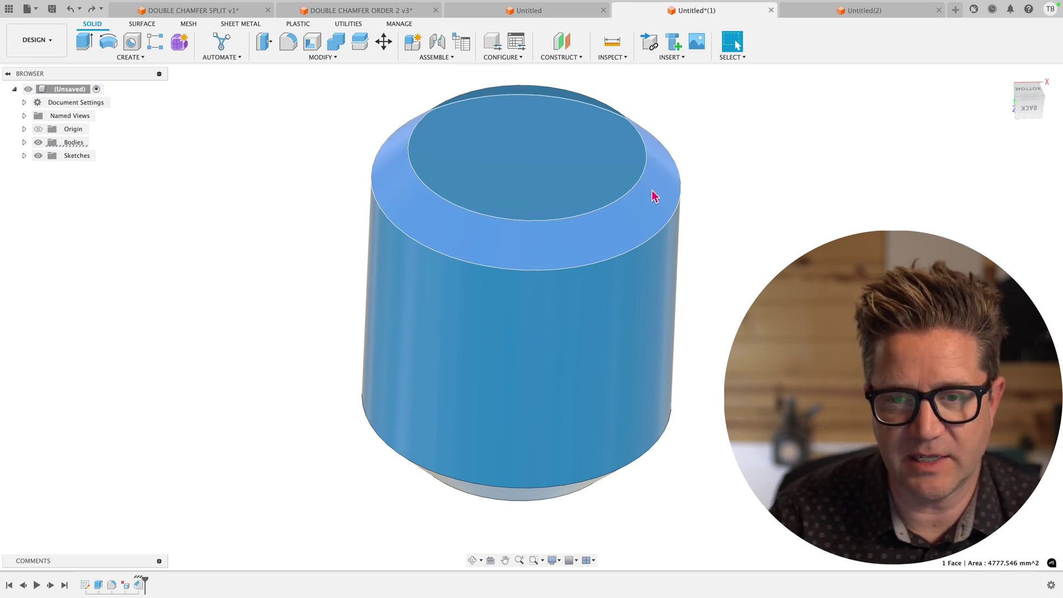
key(Delete)
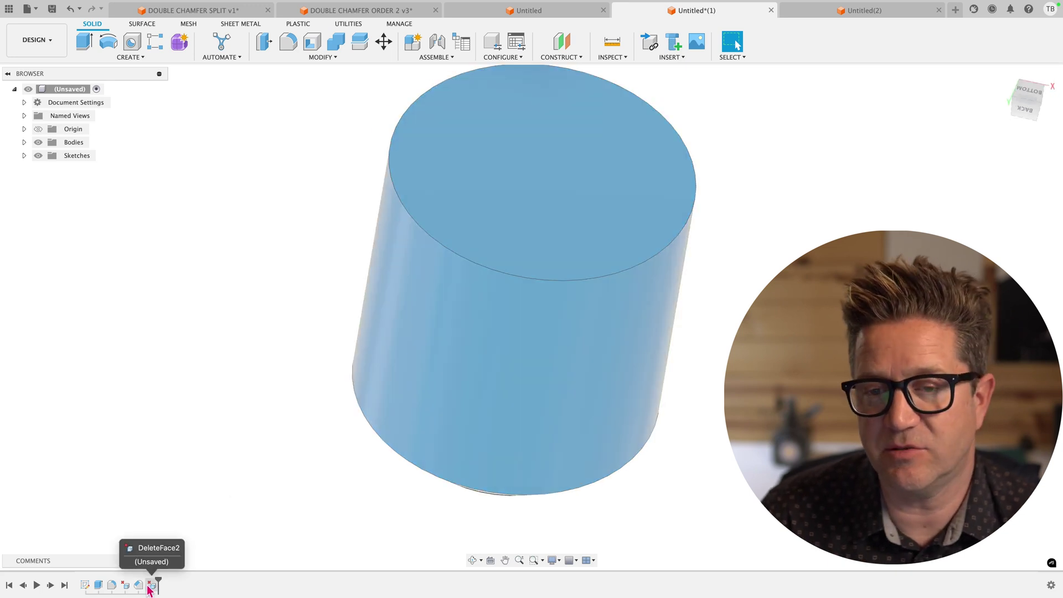
Delete the chamfer face at the top end of the cylinder
shift+middle_drag(221, 391, 291, 195)
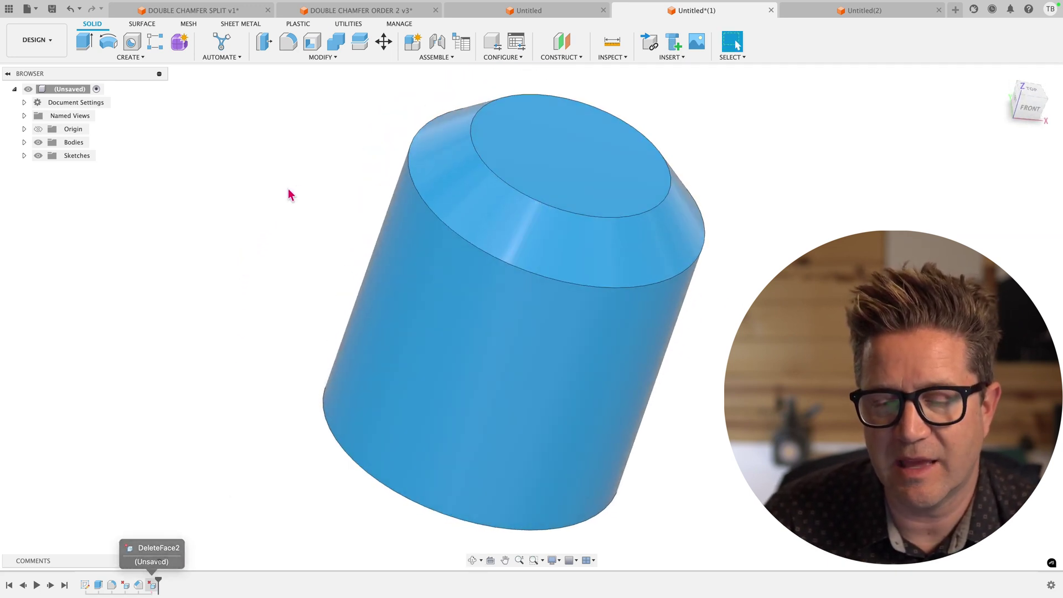
click(463, 207)
key(Delete)
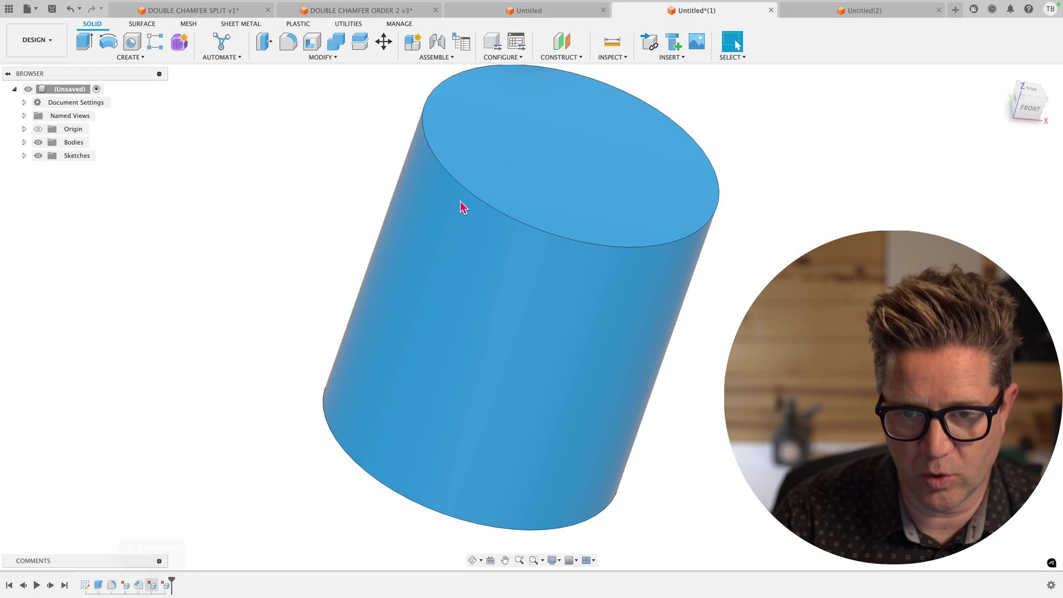
Delete the wall and floor faces of the round hole in the cylinder's top so the surface closes over
shift+middle_drag(631, 159, 622, 175)
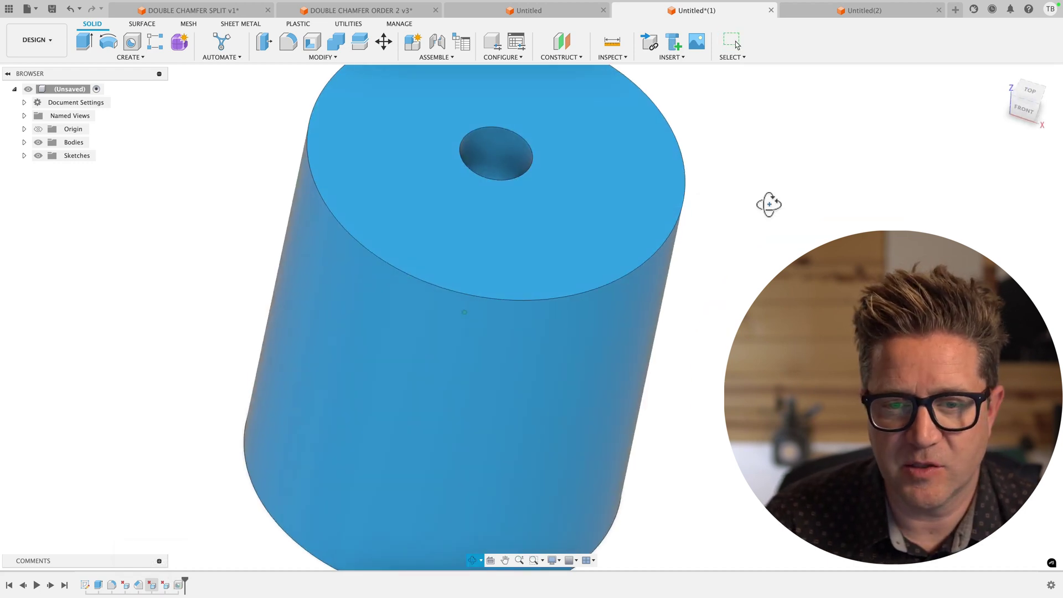
shift+middle_drag(769, 205, 774, 244)
scroll(753, 263, up, 3)
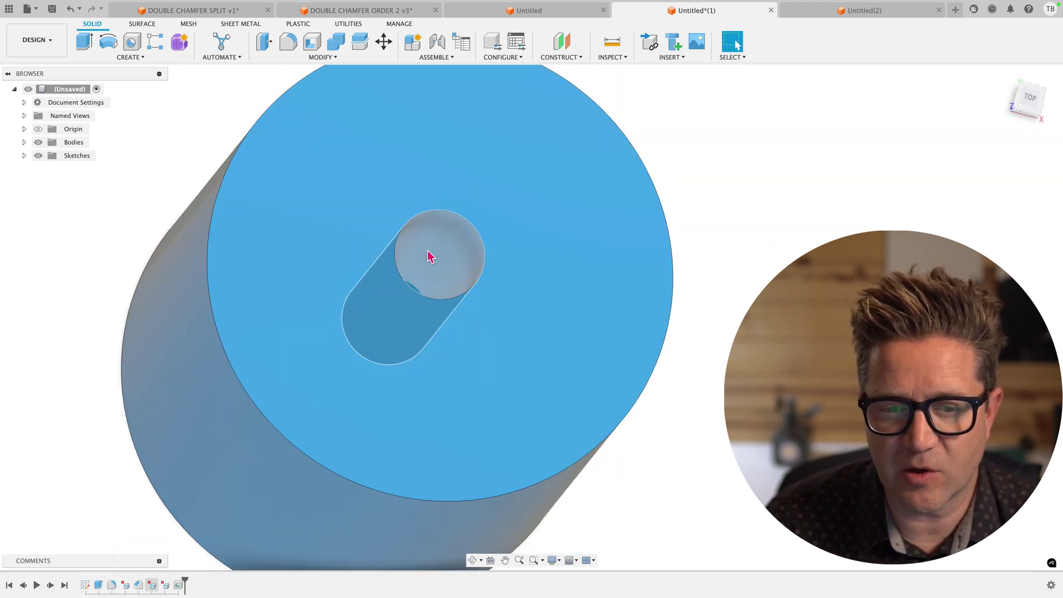
click(431, 256)
shift+middle_drag(443, 254, 433, 275)
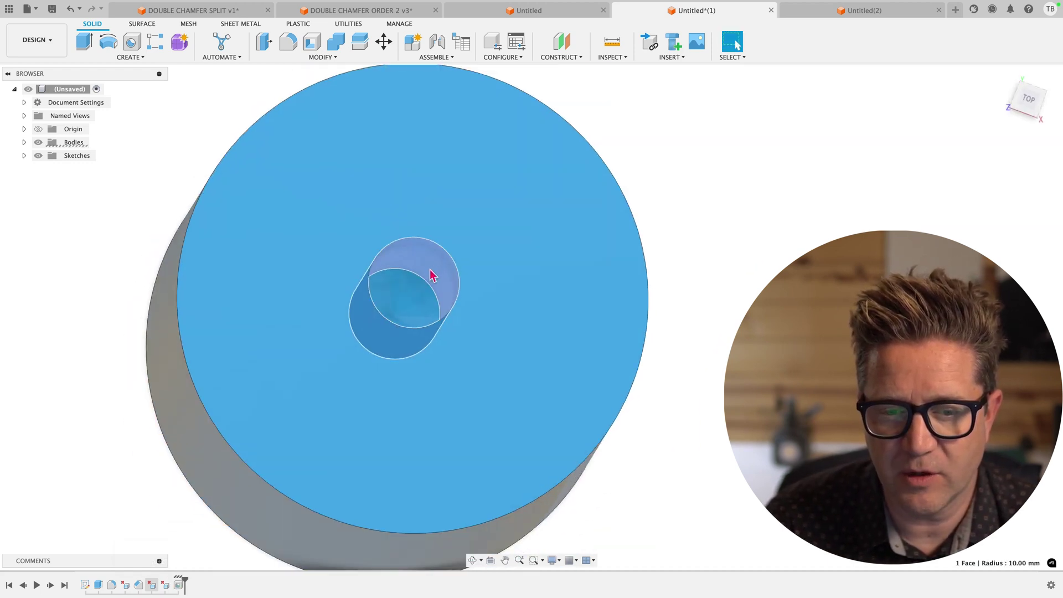
shift+click(424, 293)
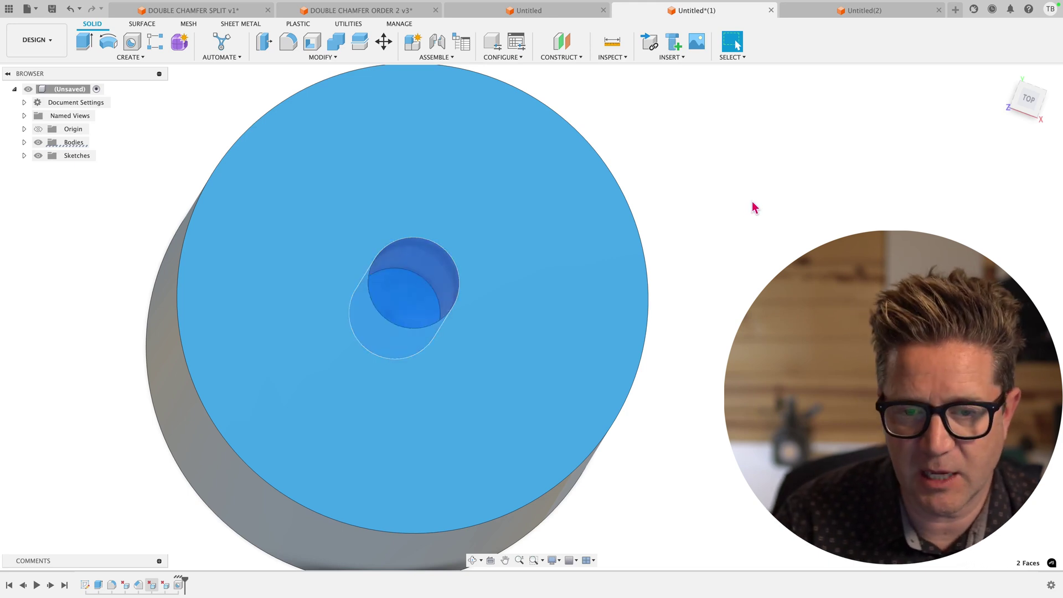
key(Delete)
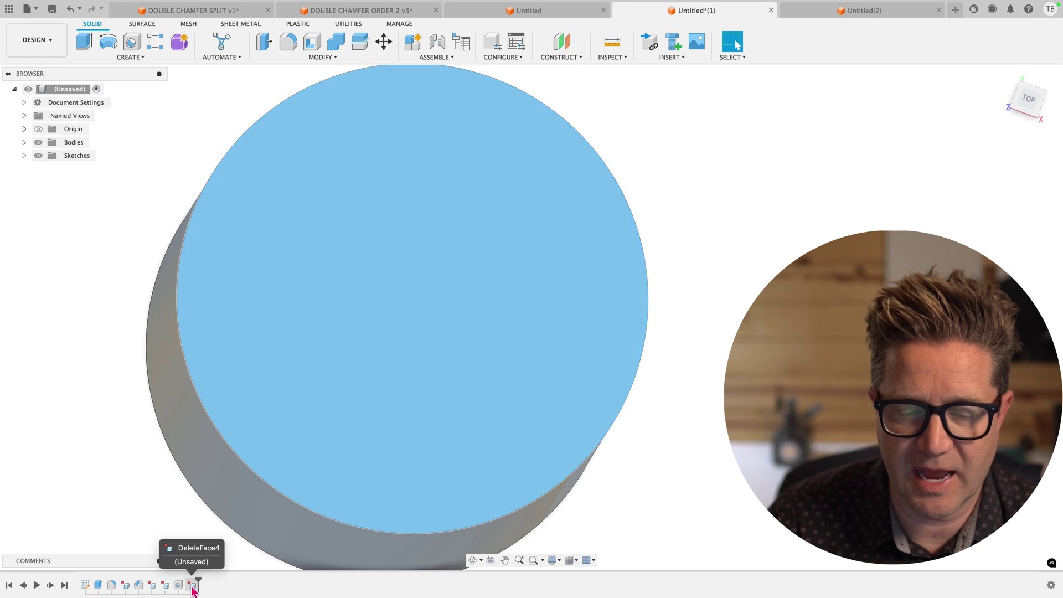
click(193, 589)
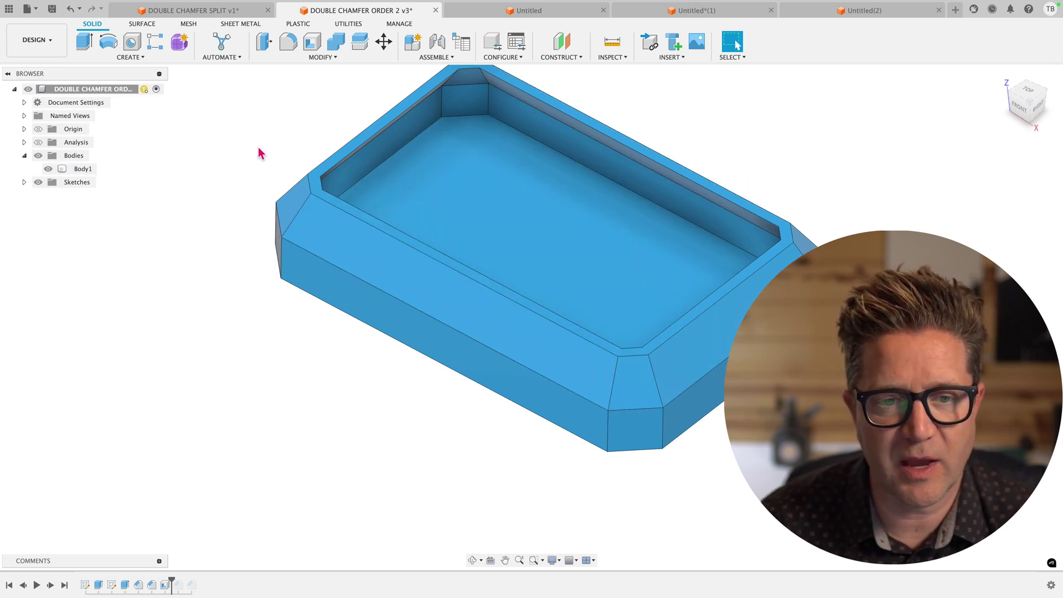
Use the Surface workspace's Delete command on the vertical chamfer face at the tray's front right corner
click(131, 28)
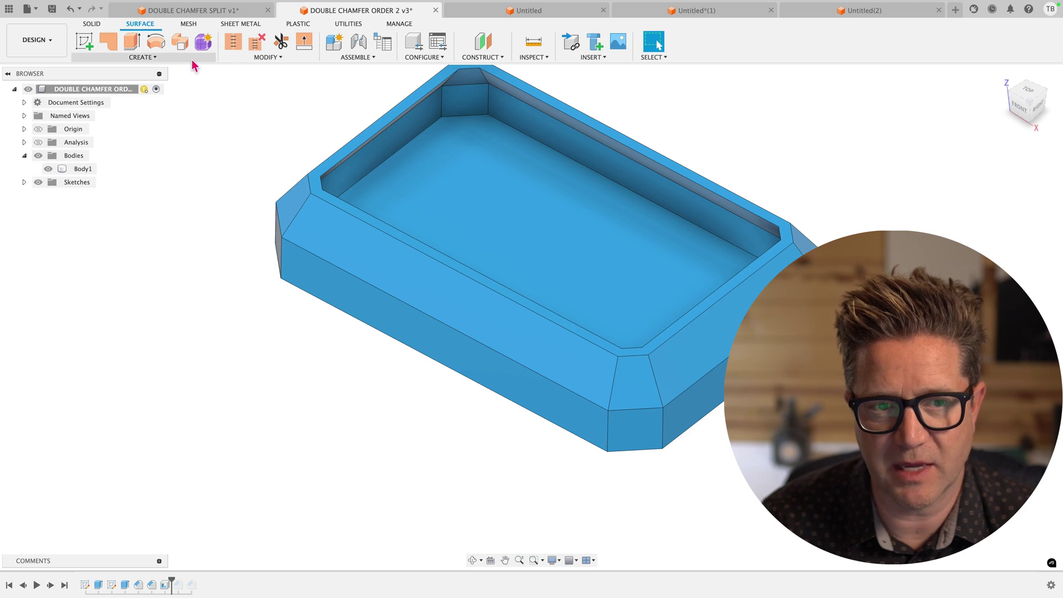
click(255, 60)
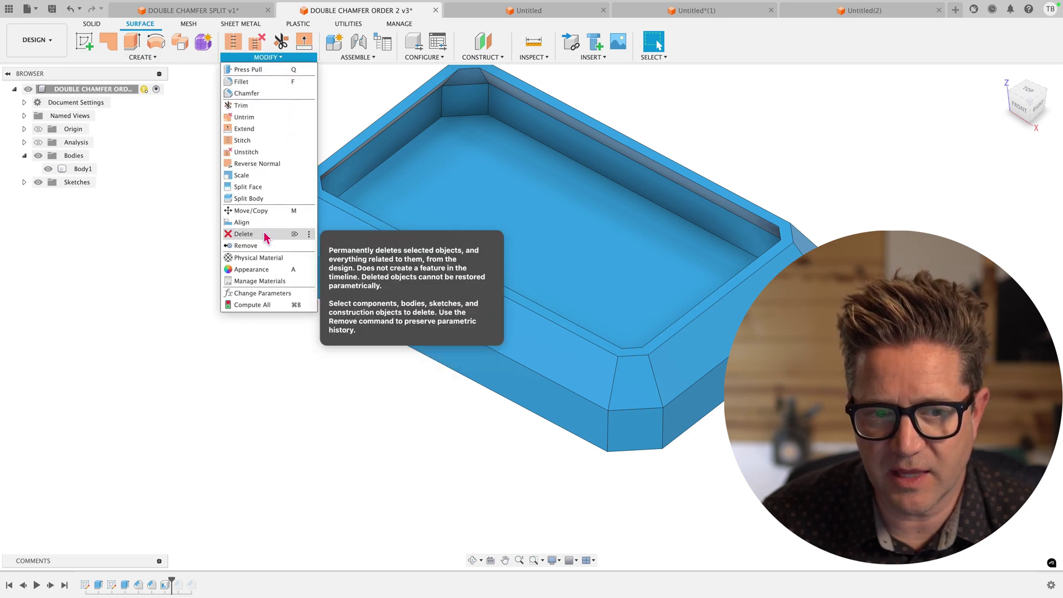
click(264, 233)
mouse_move(330, 315)
shift+middle_down()
mouse_move(321, 304)
mouse_move(313, 312)
shift+middle_up()
click(631, 443)
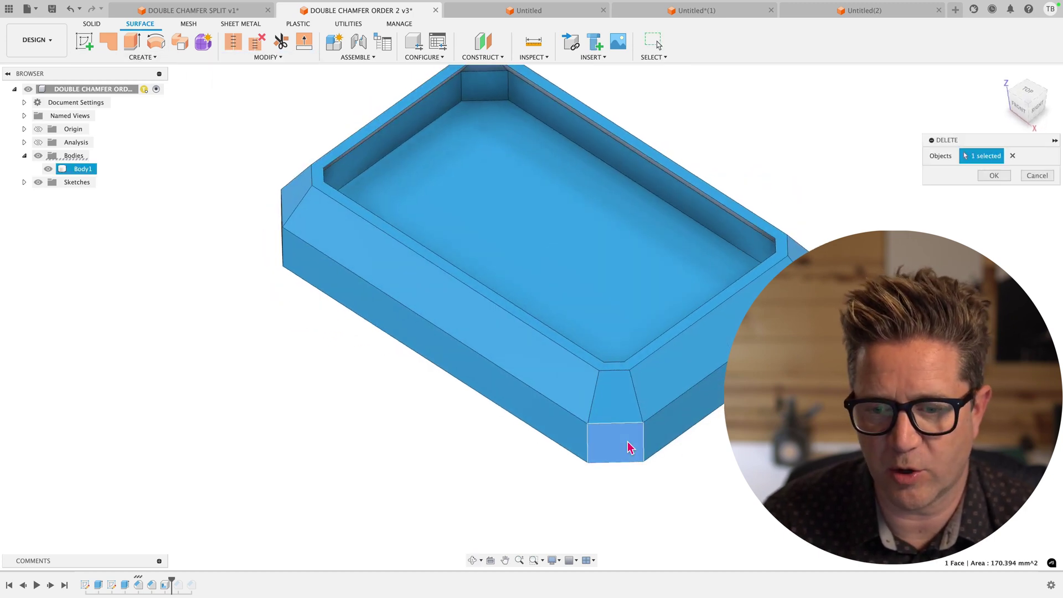
key(Return)
mouse_move(775, 453)
shift+middle_down()
mouse_move(789, 418)
mouse_move(785, 442)
shift+middle_up()
scroll(785, 443, up, 2)
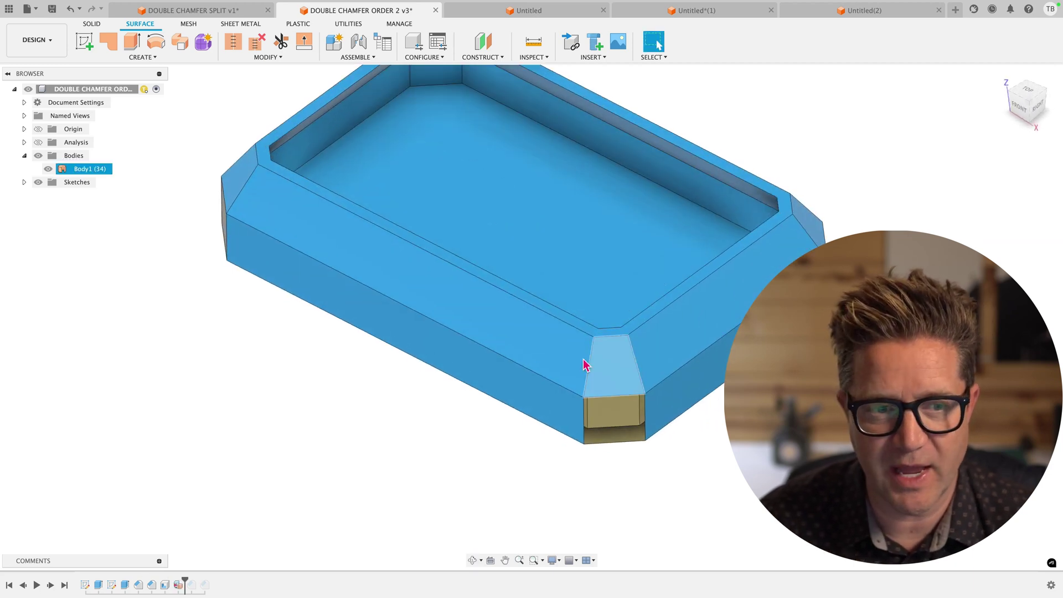
click(100, 169)
click(352, 241)
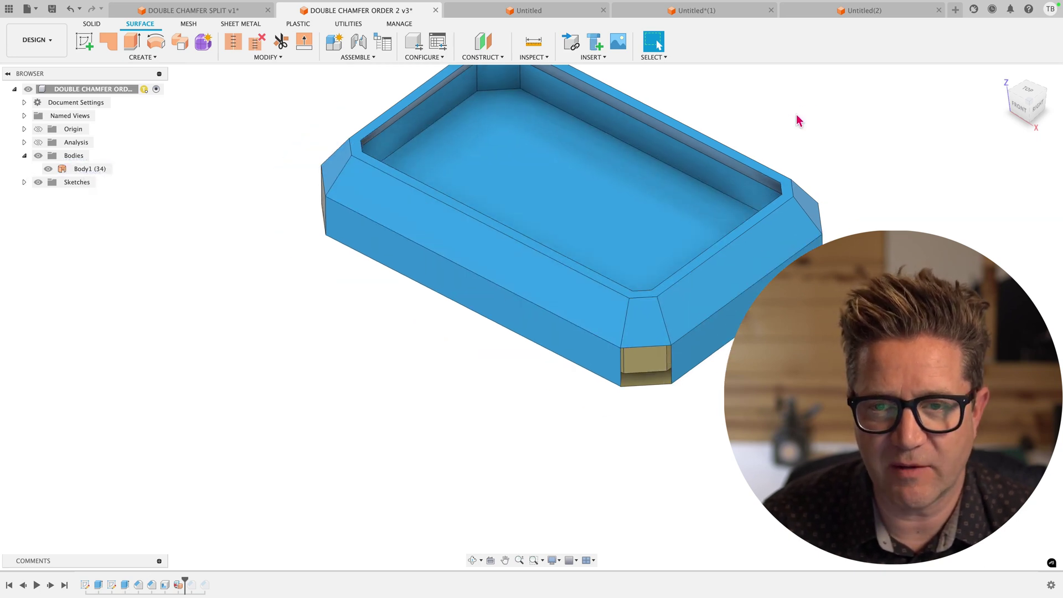
scroll(798, 121, up, 3)
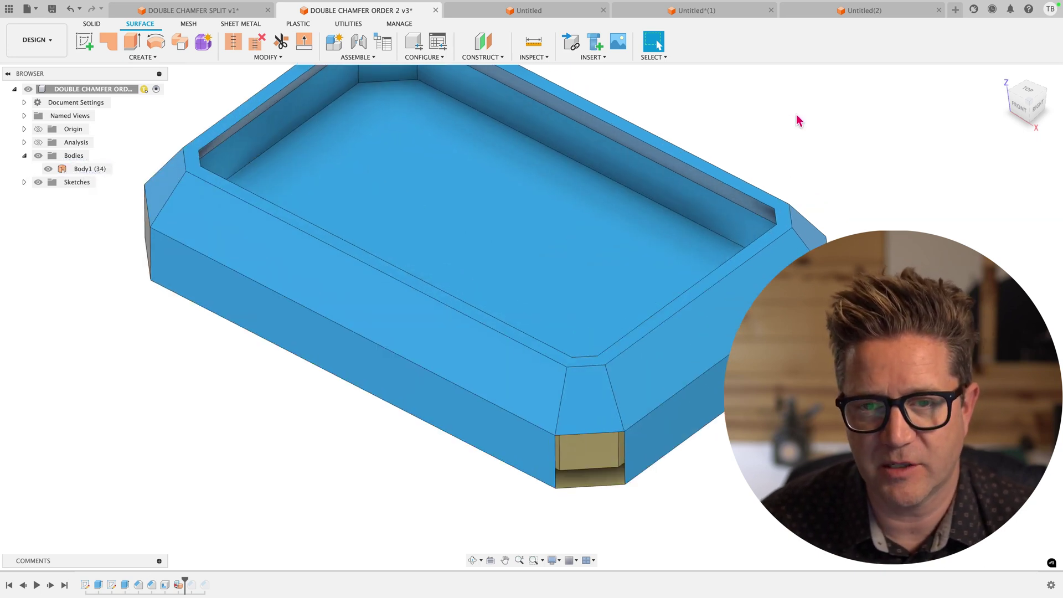
Undo the surface deletion of the corner face and delete the tray's inner floor face from the solid body
key(super+z)
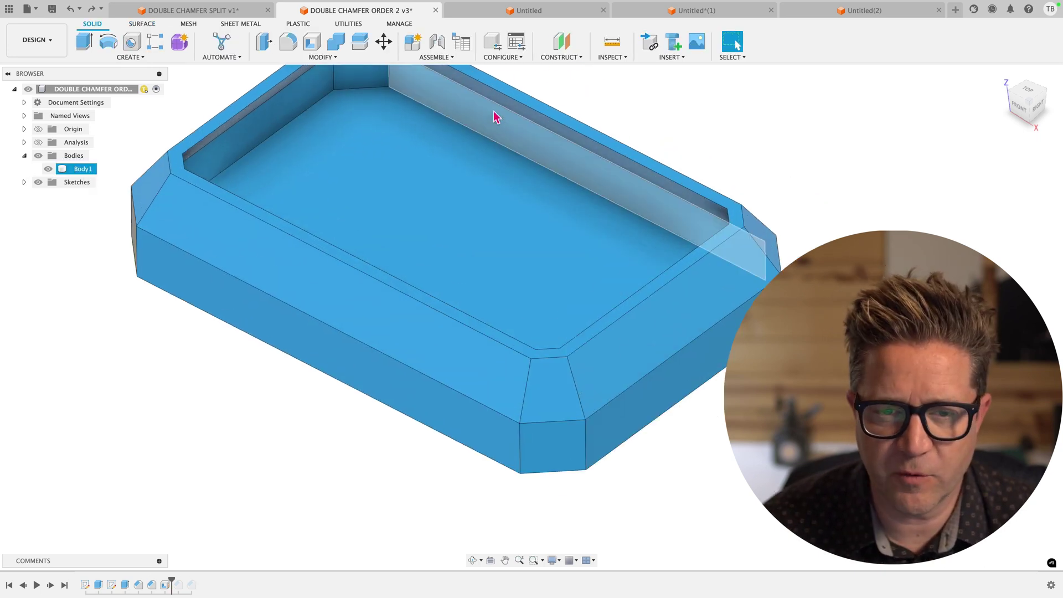
click(476, 231)
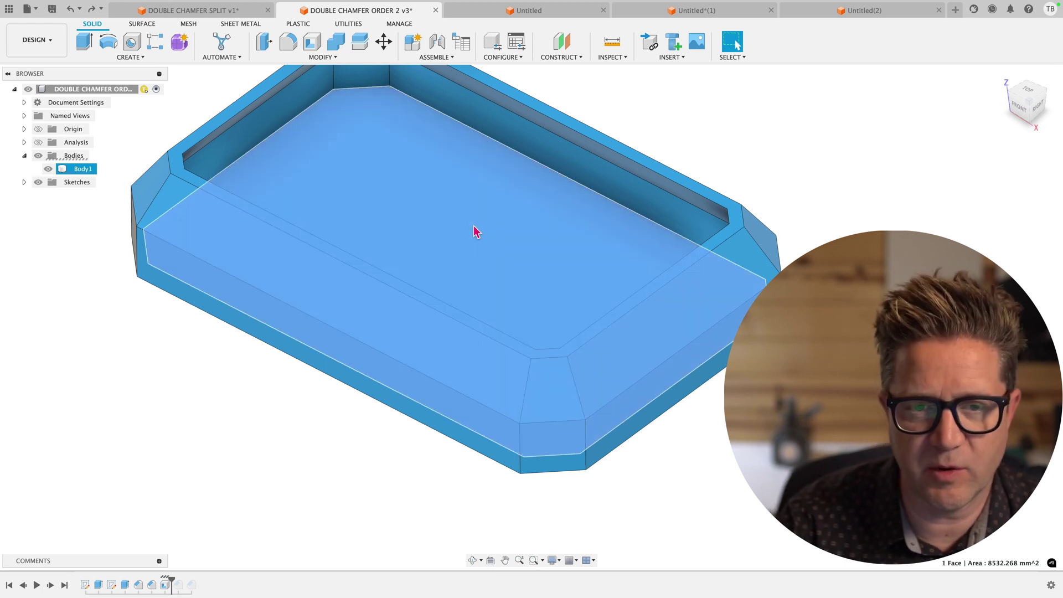
key(Delete)
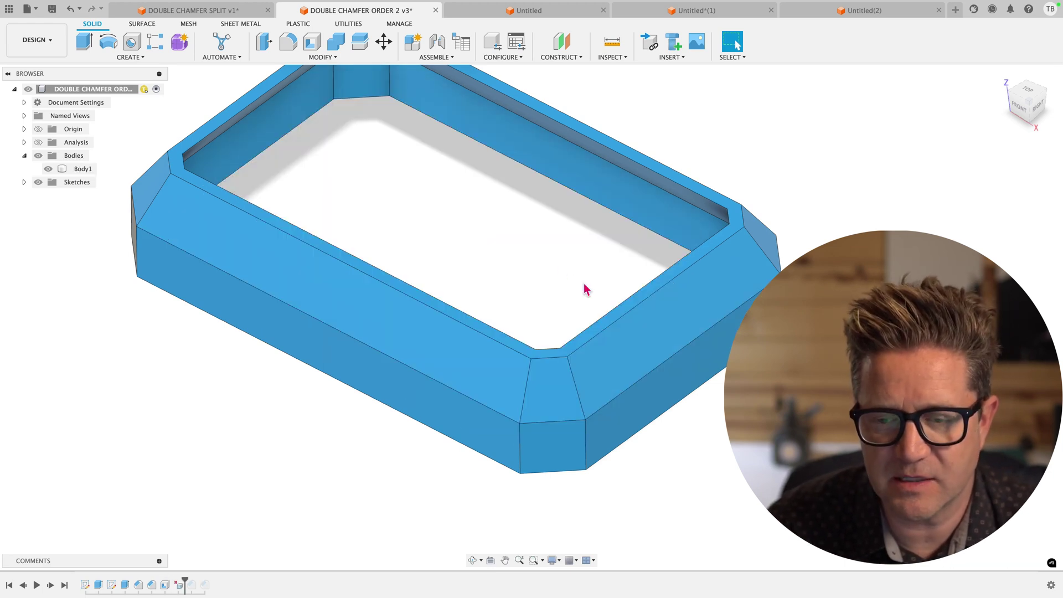
Delete the sloped and vertical chamfer faces together at the frame's front right outer corner
shift+middle_drag(586, 290, 664, 332)
click(710, 350)
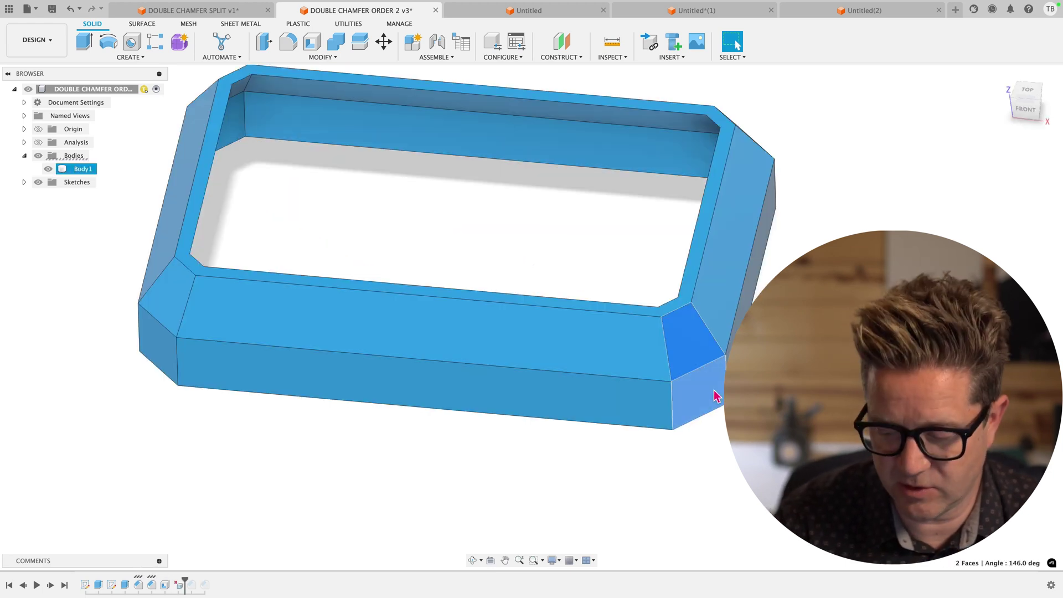
key(Escape)
Delete the lower vertical inner wall face at the left end of the frame
scroll(530, 340, down, 3)
shift+middle_drag(516, 331, 506, 251)
scroll(294, 302, up, 3)
click(293, 297)
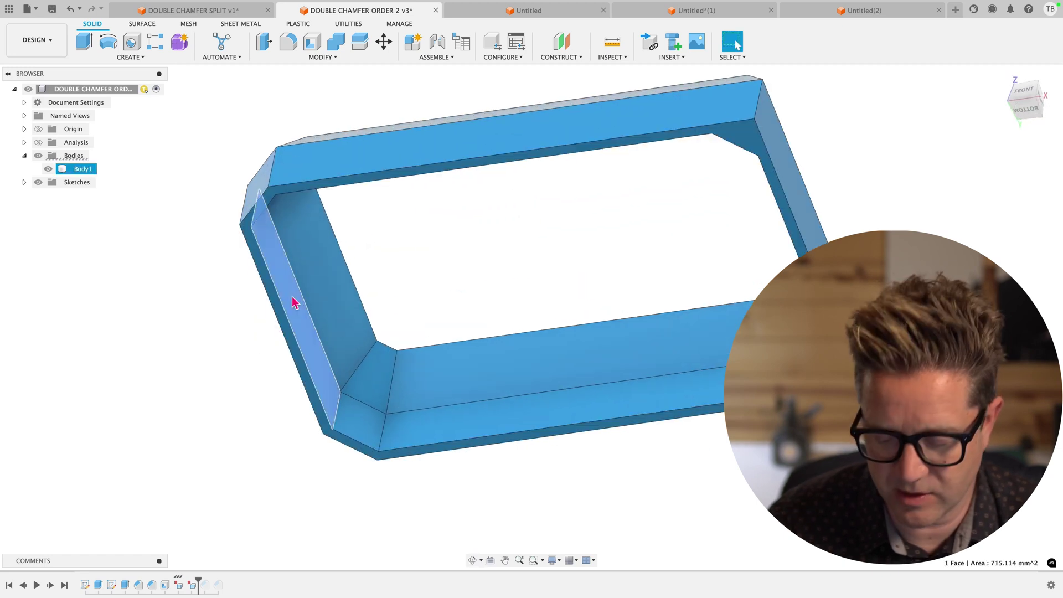
key(Delete)
shift+middle_drag(311, 328, 482, 275)
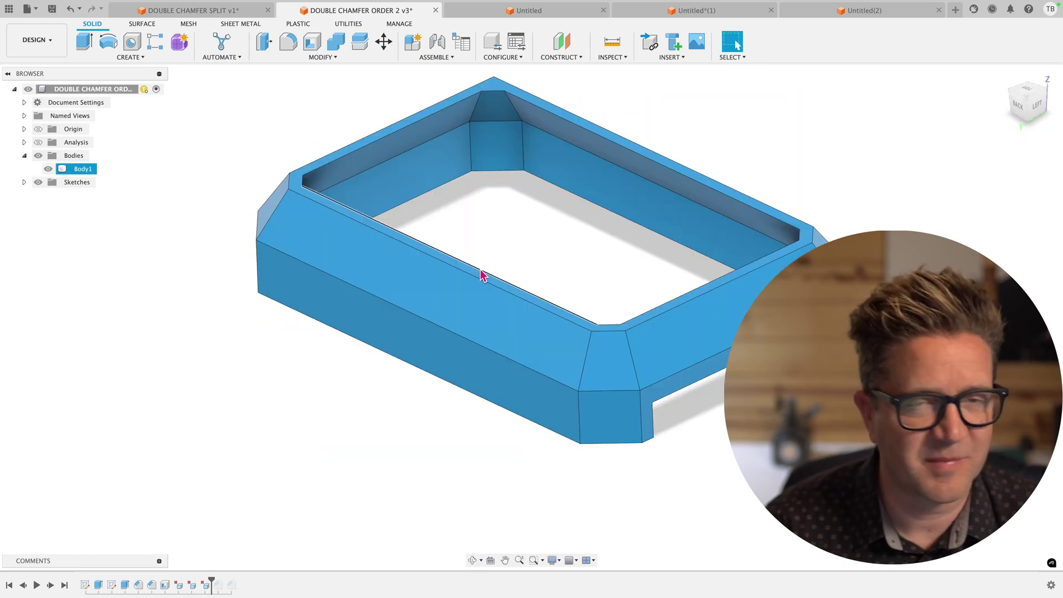